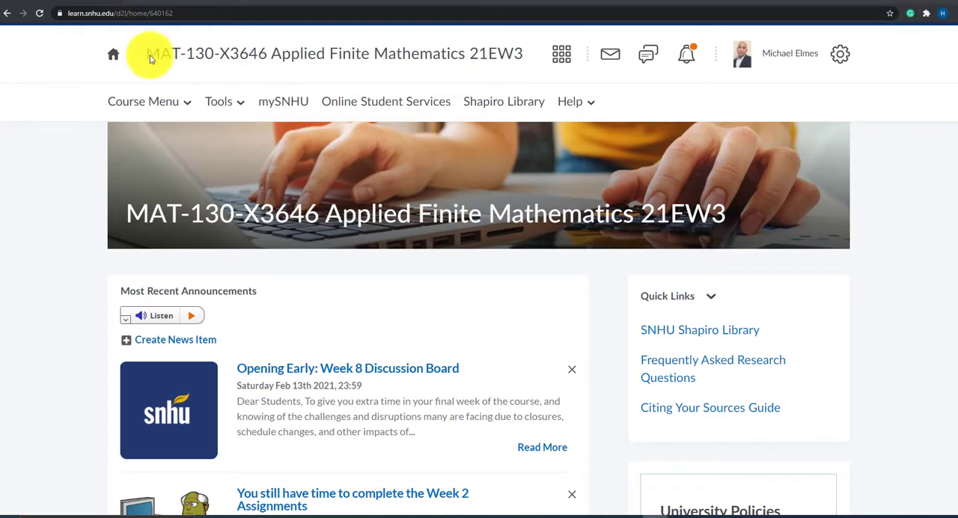
Switch to the XLSTAT website's trial page and examine the free trial terms and the XLSTAT edition description.
click(159, 2)
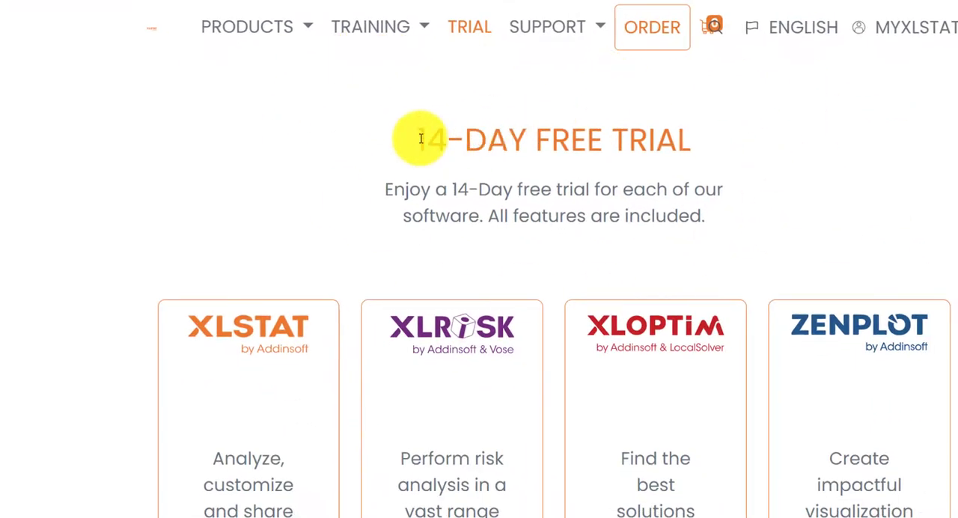
drag(418, 138, 709, 141)
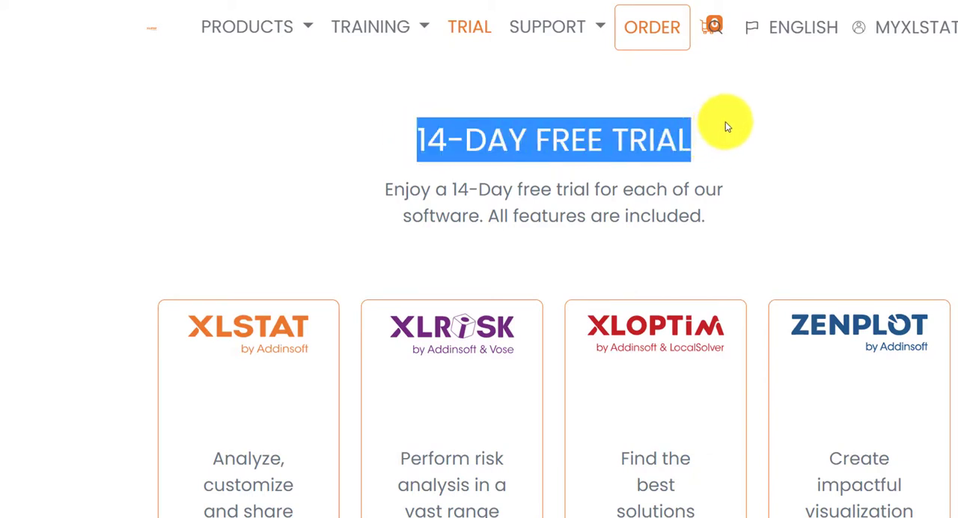
click(724, 126)
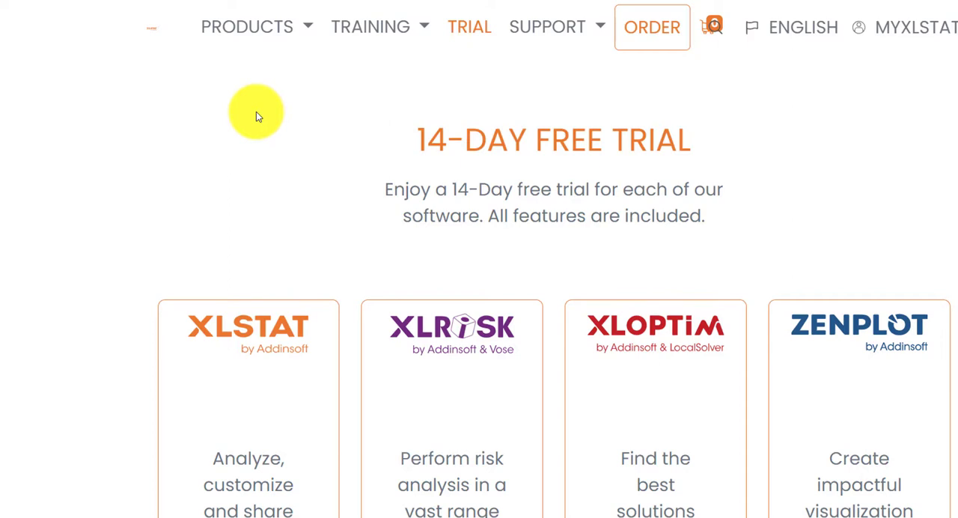
scroll(256, 112, down, 3)
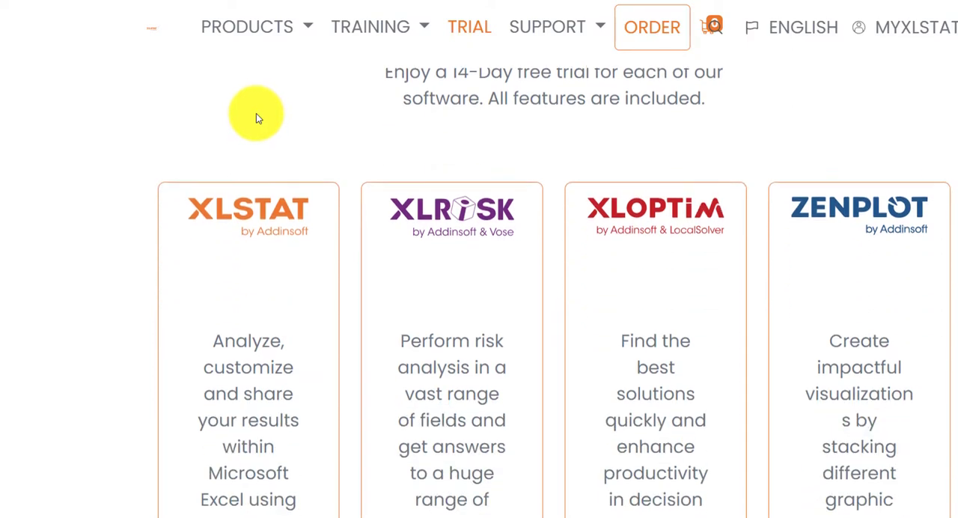
scroll(231, 173, down, 4)
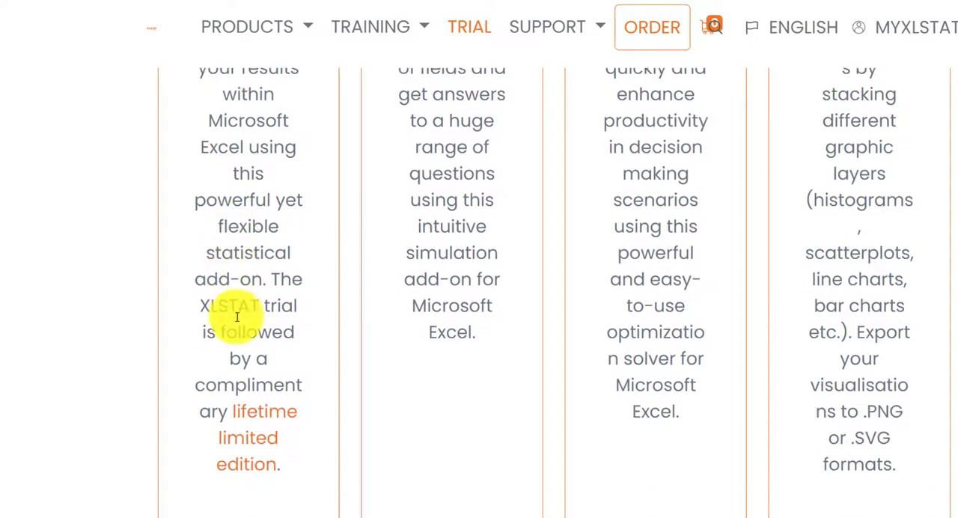
drag(266, 281, 312, 474)
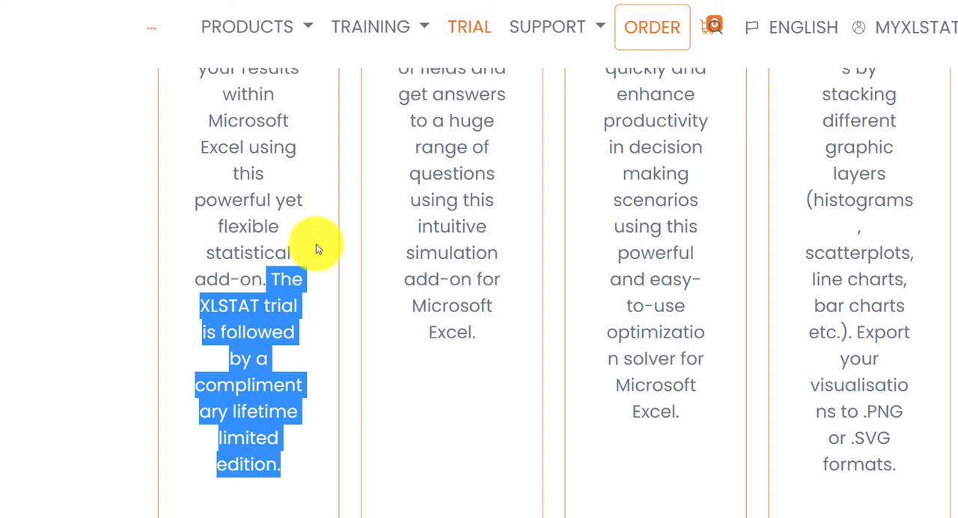
click(240, 260)
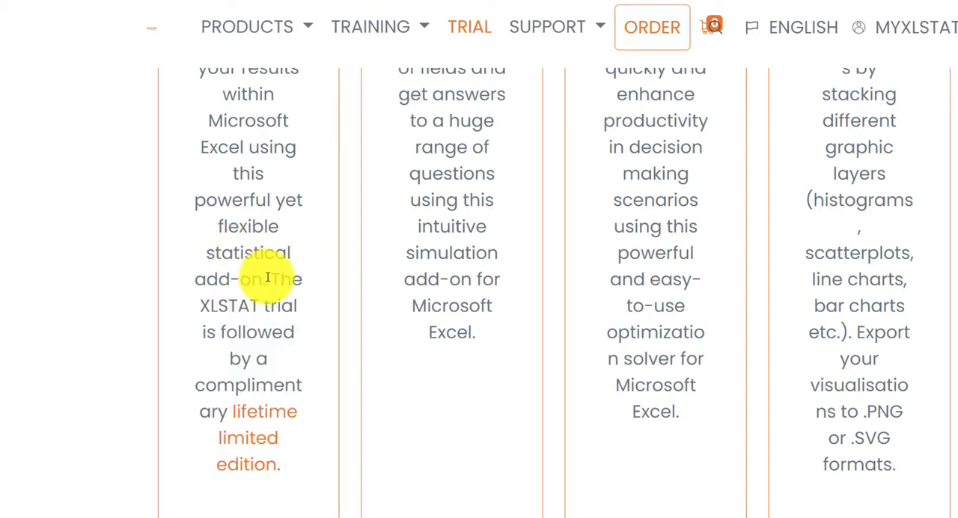
drag(266, 278, 253, 432)
click(258, 241)
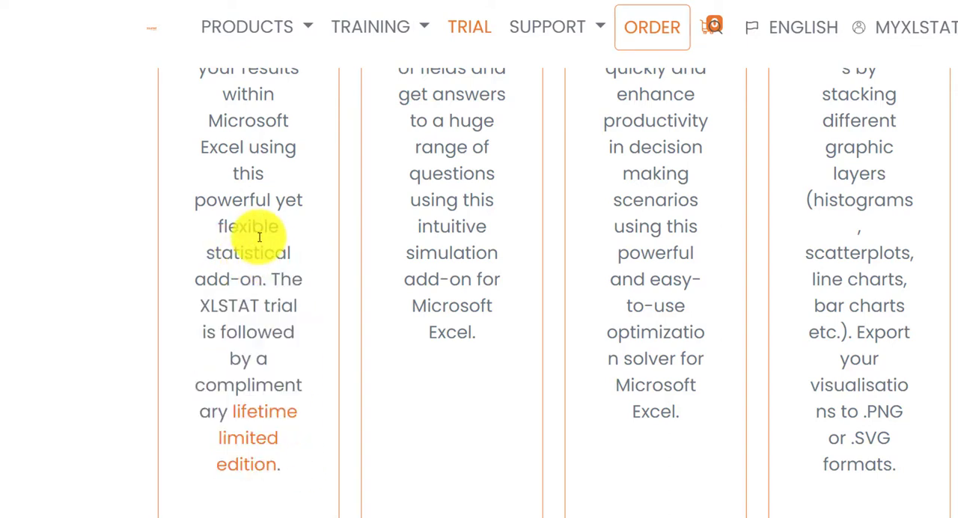
scroll(259, 249, down, 2)
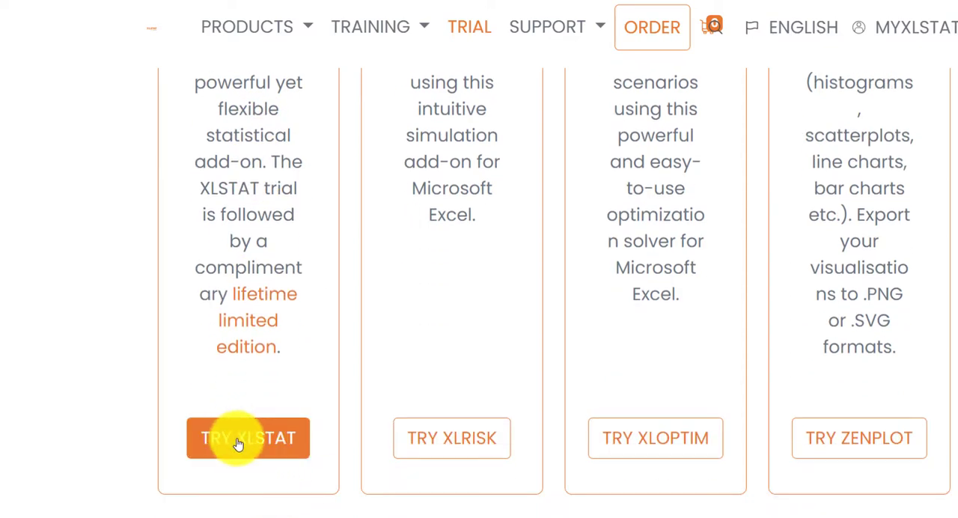
scroll(303, 249, up, 5)
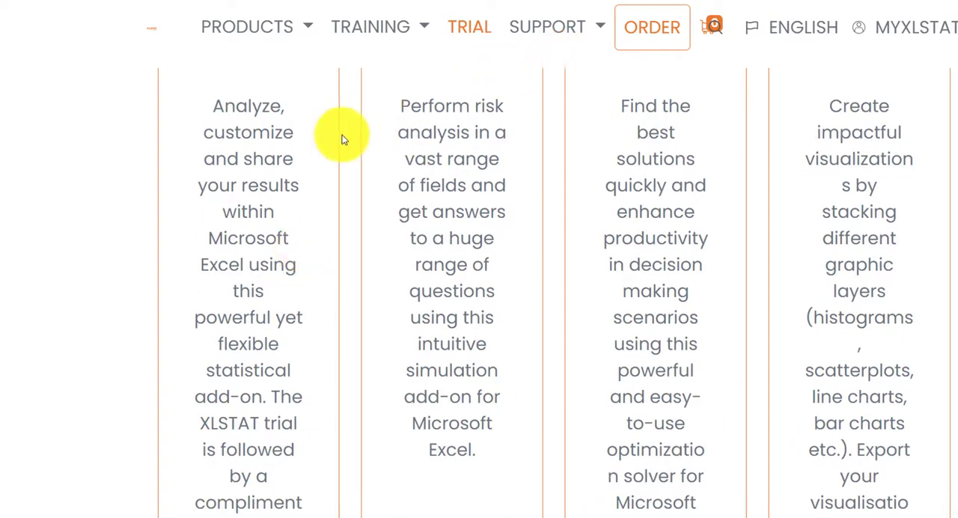
scroll(329, 150, up, 5)
Switch to the Excel workbook mod_4_data_displays and select an empty cell beside Table 9.
click(602, 26)
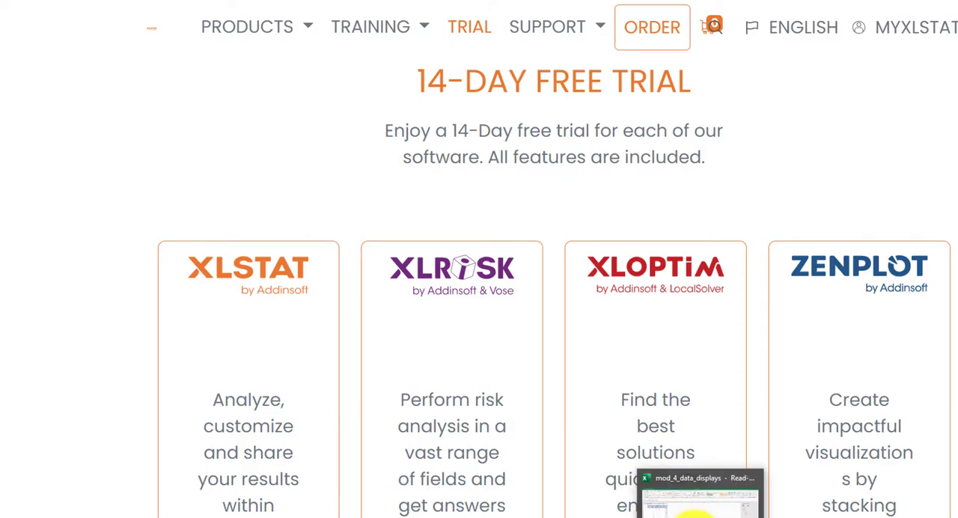
click(687, 510)
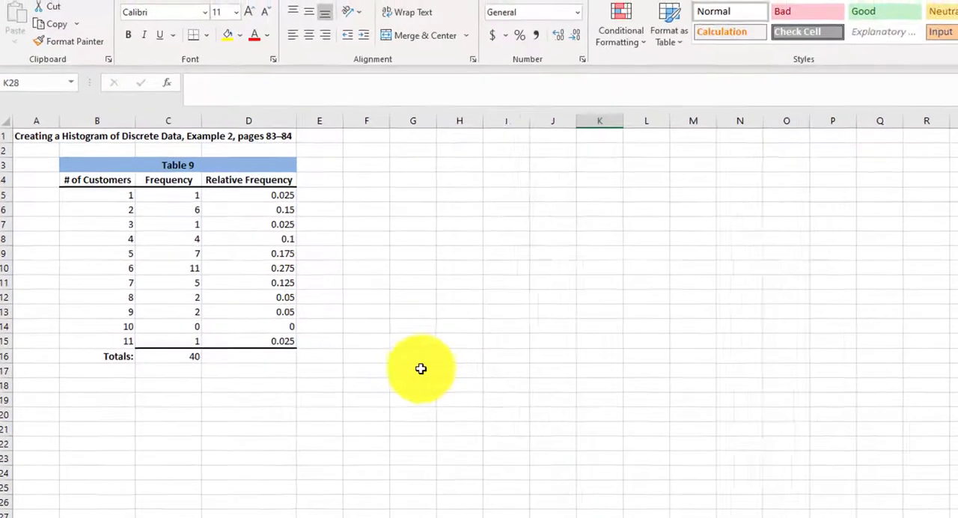
click(333, 283)
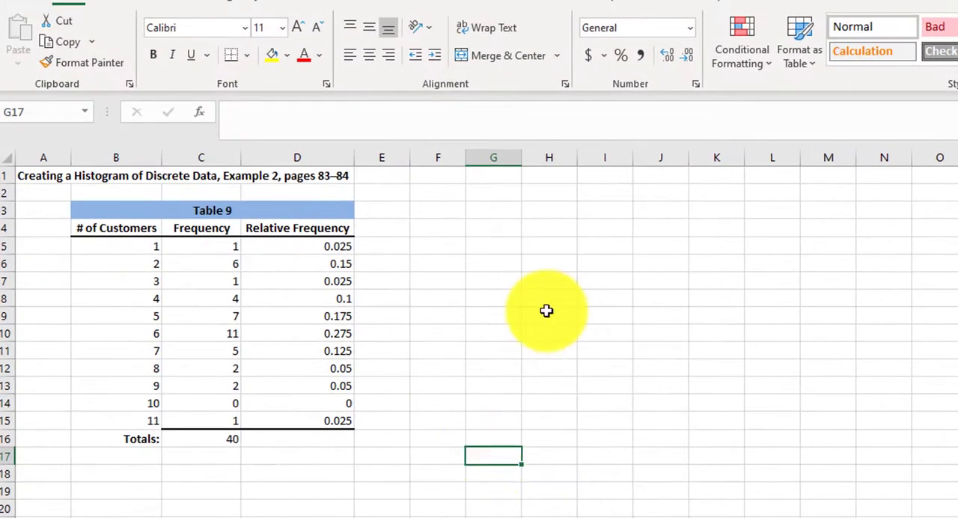
click(506, 347)
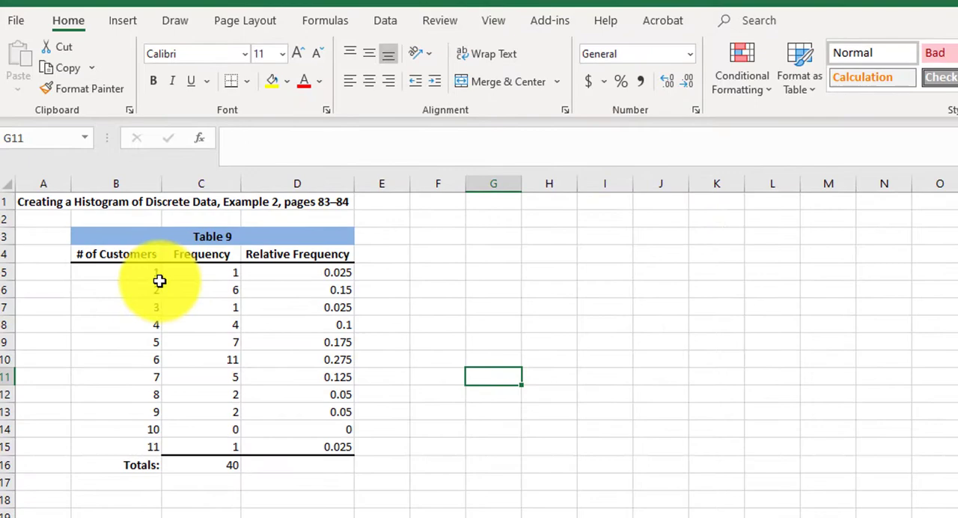
drag(159, 280, 206, 446)
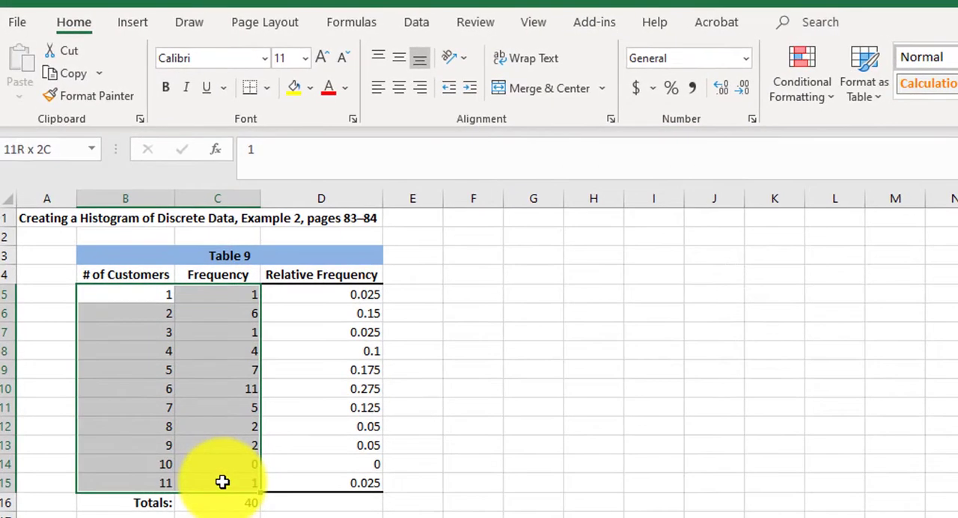
drag(222, 482, 222, 482)
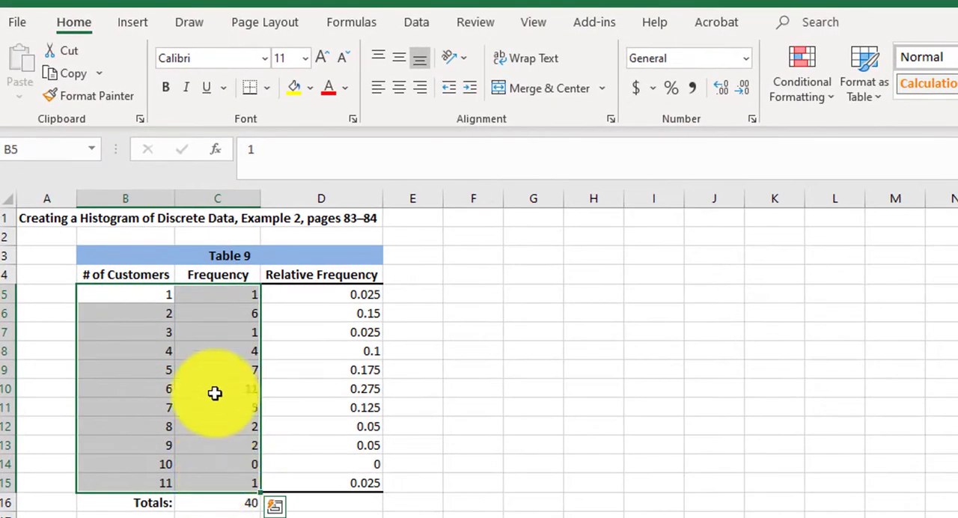
click(134, 23)
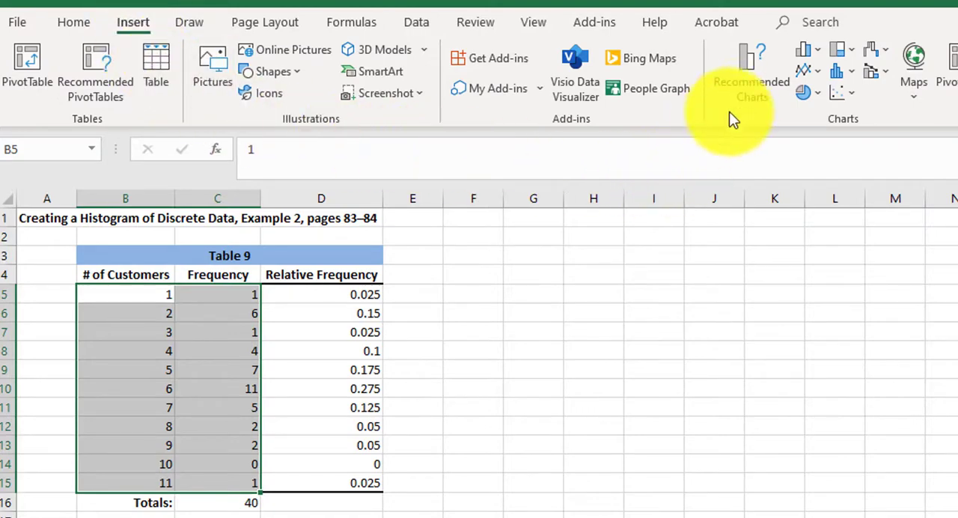
click(746, 84)
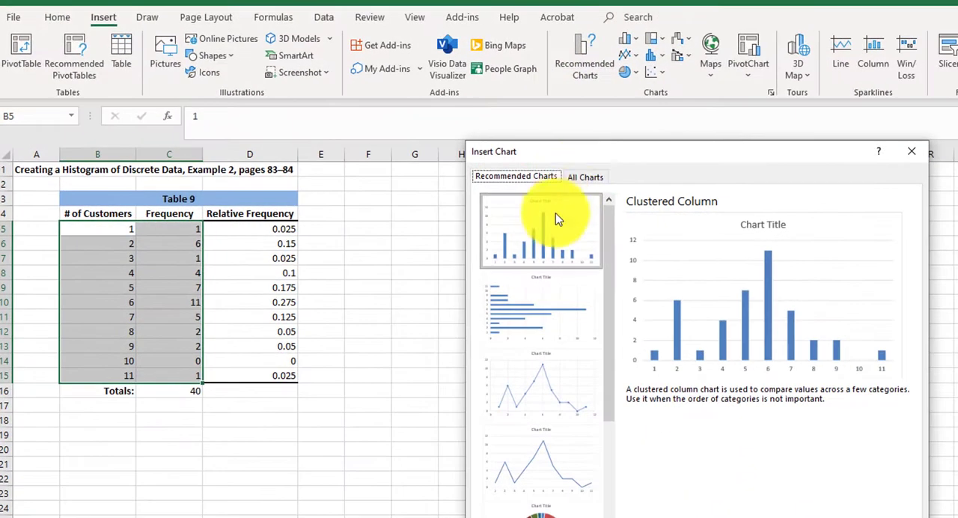
scroll(556, 250, down, 2)
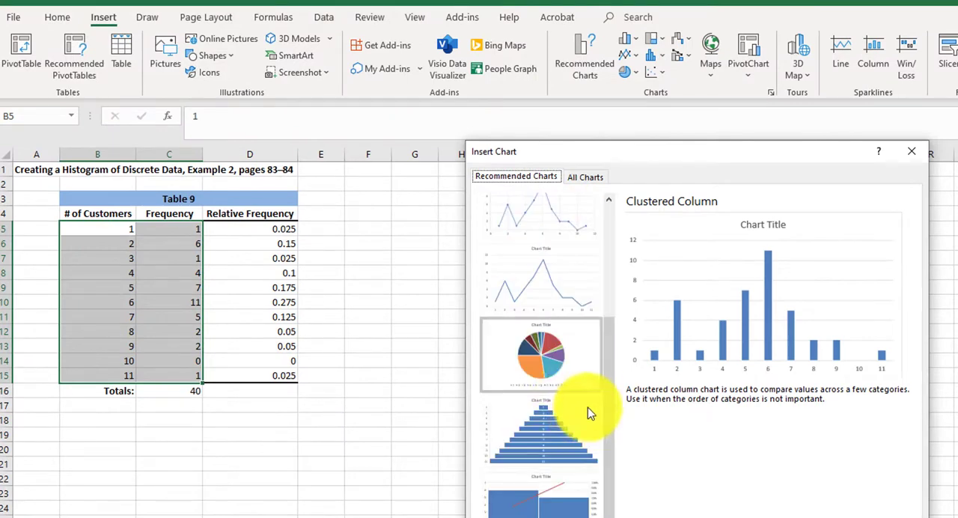
scroll(554, 317, up, 3)
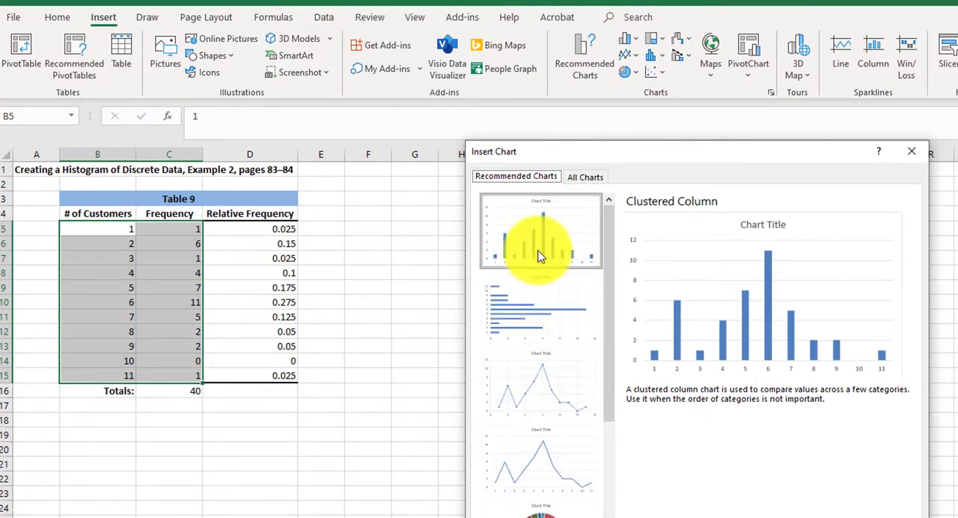
click(829, 517)
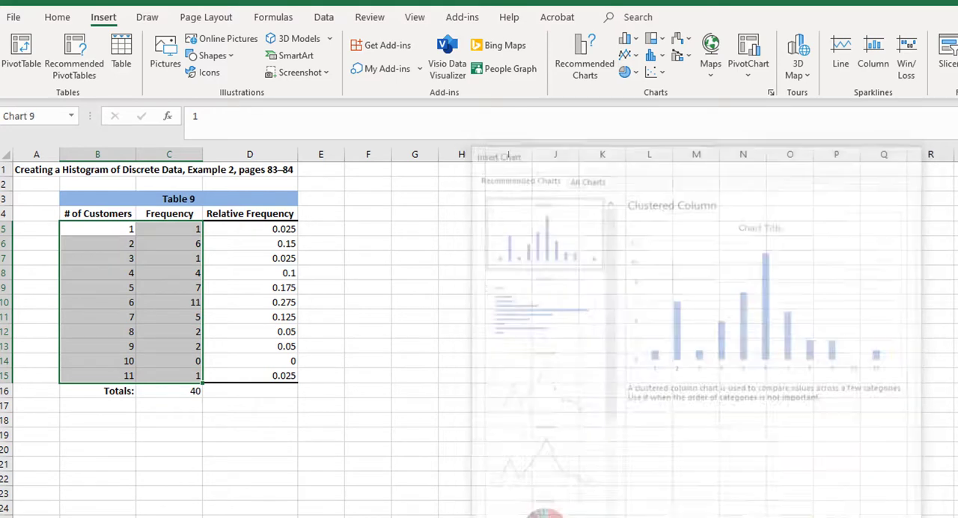
drag(668, 335, 653, 203)
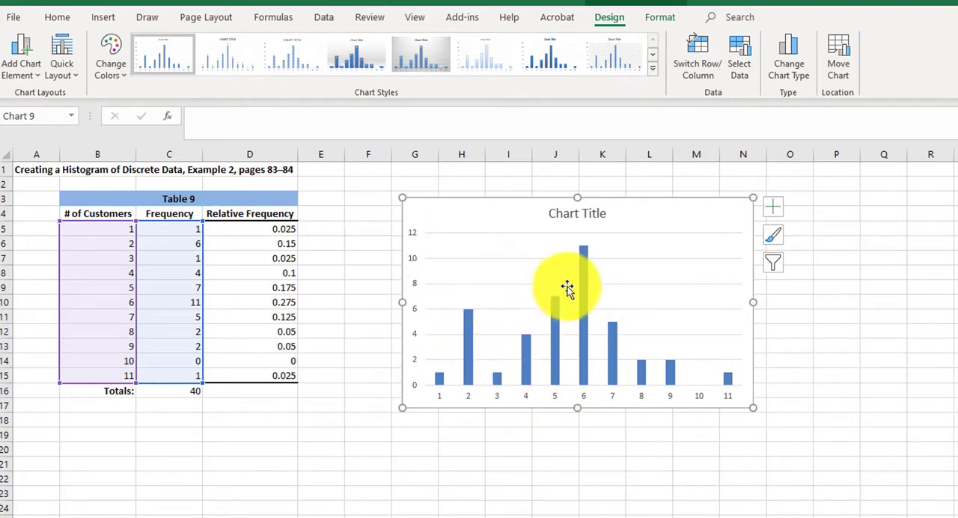
key(Delete)
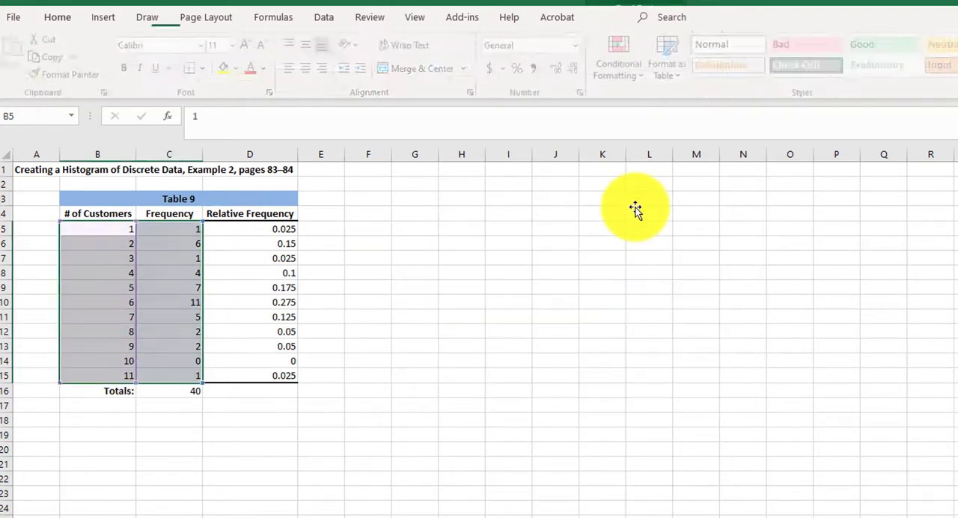
Insert the recommended Clustered Column chart from B4:C15, including the headers, and move it up beside Table 9.
drag(87, 215, 171, 376)
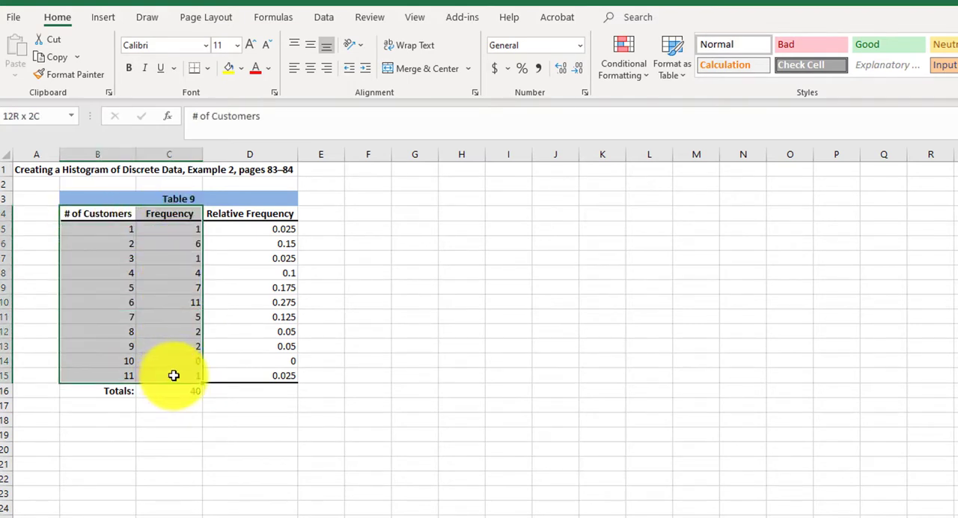
click(110, 25)
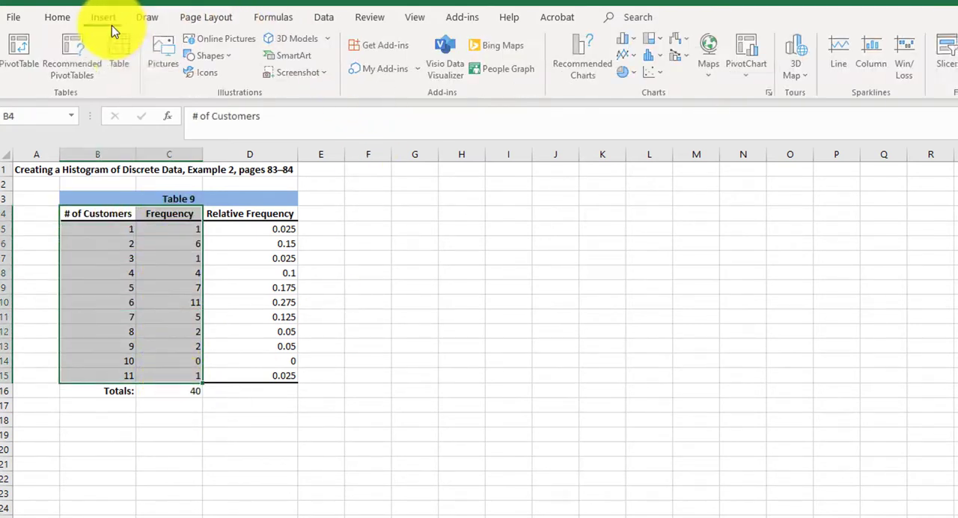
click(578, 71)
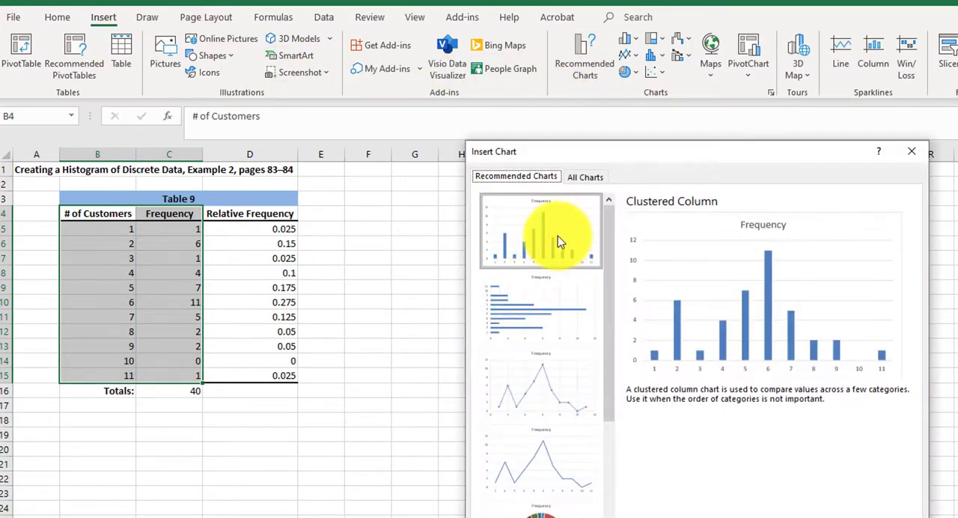
click(558, 236)
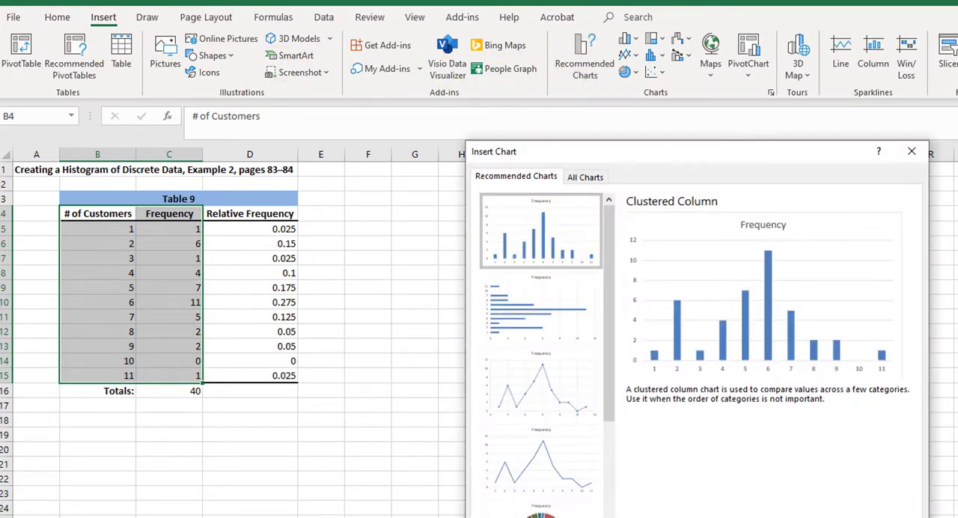
click(820, 516)
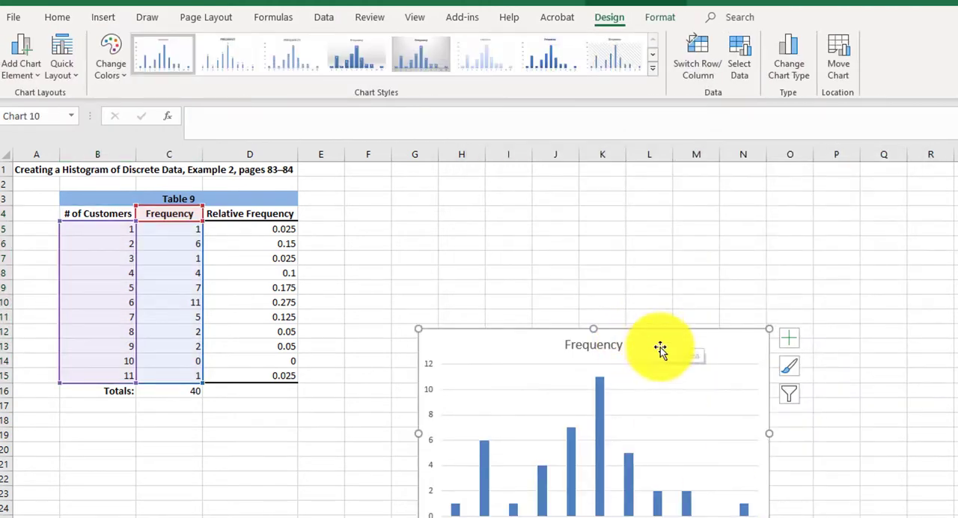
drag(660, 349, 648, 221)
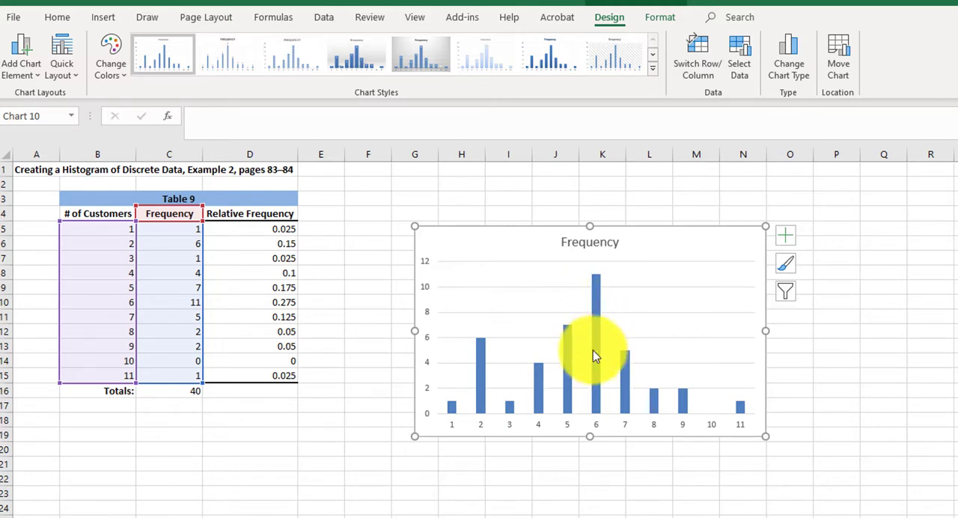
Apply quick Layout 8 to the chart, and title the horizontal axis "# of Customers" and the vertical axis "Frequency".
click(77, 75)
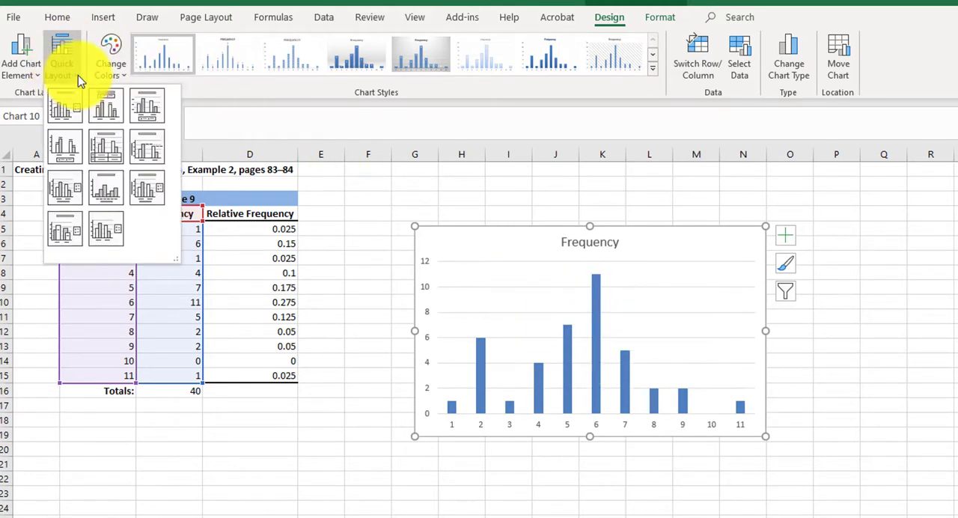
click(104, 193)
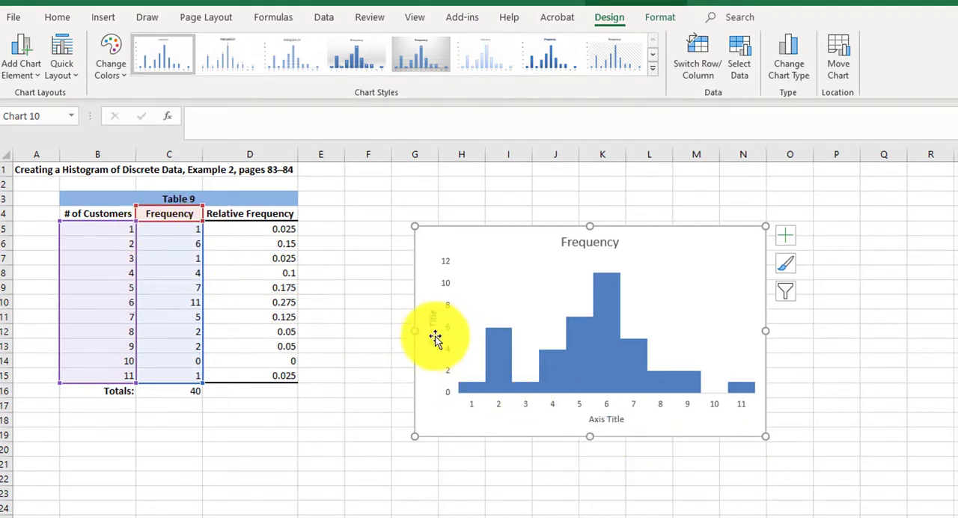
click(603, 422)
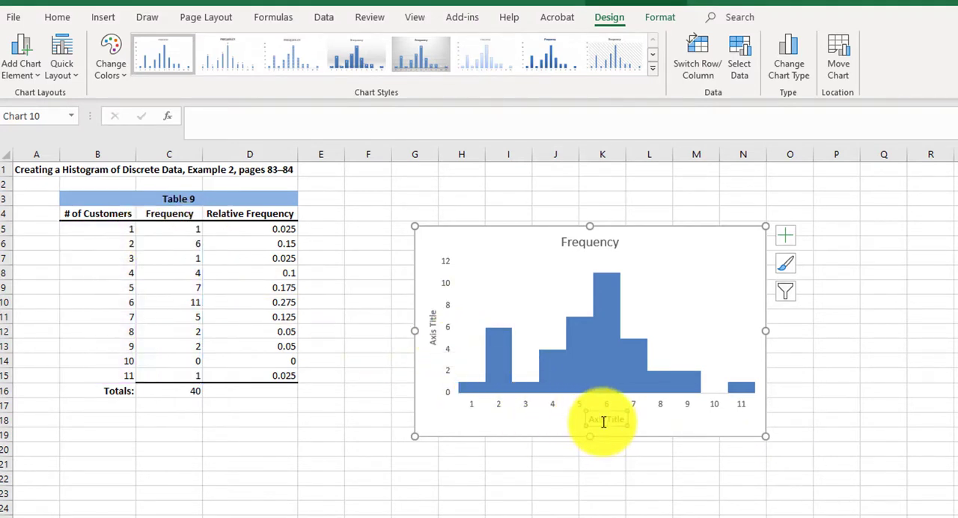
click(603, 421)
text(# of Customers)
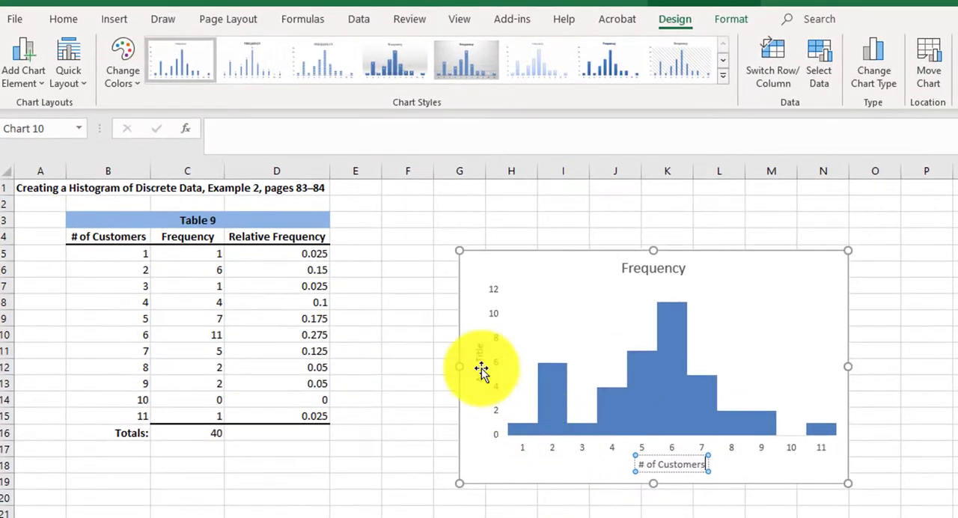
click(481, 367)
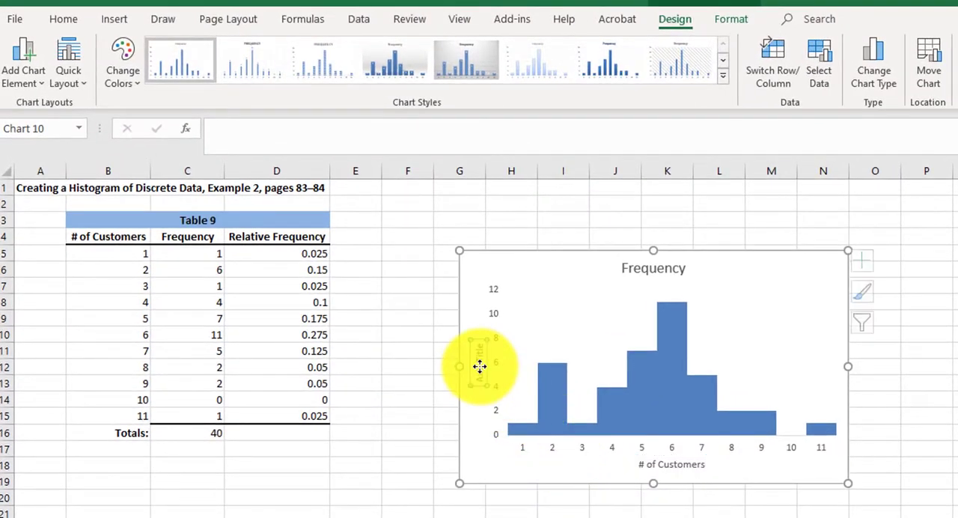
click(481, 366)
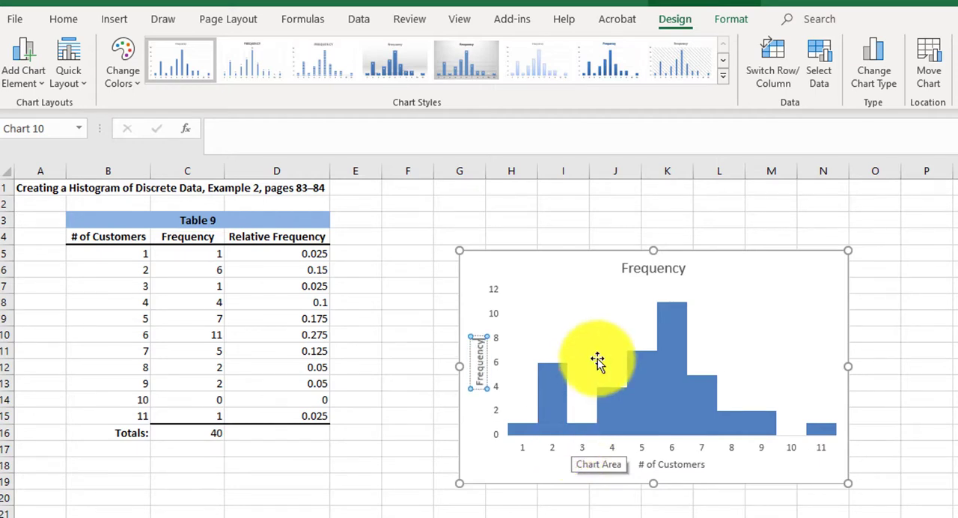
Replace the histogram's chart title with "Yaddayadda yadda" and deselect the chart.
click(657, 274)
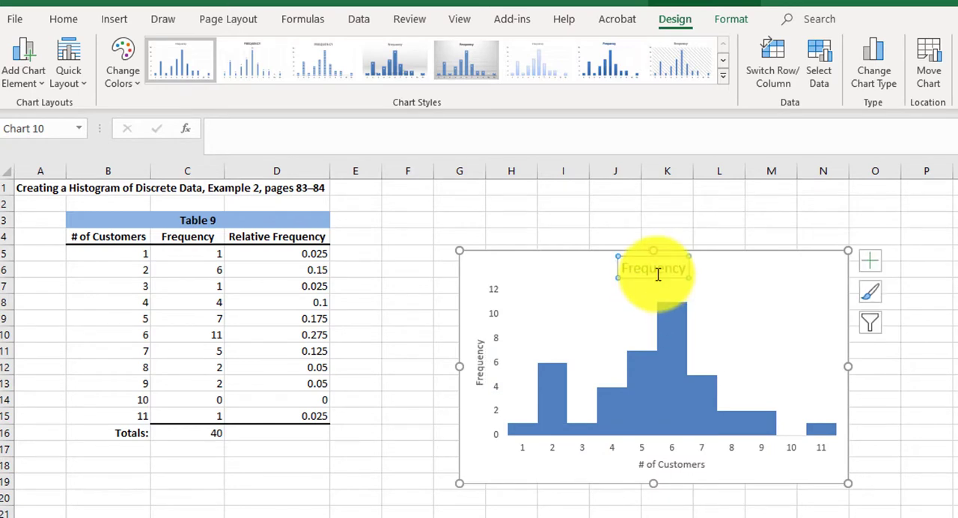
double_click(657, 273)
key(Delete)
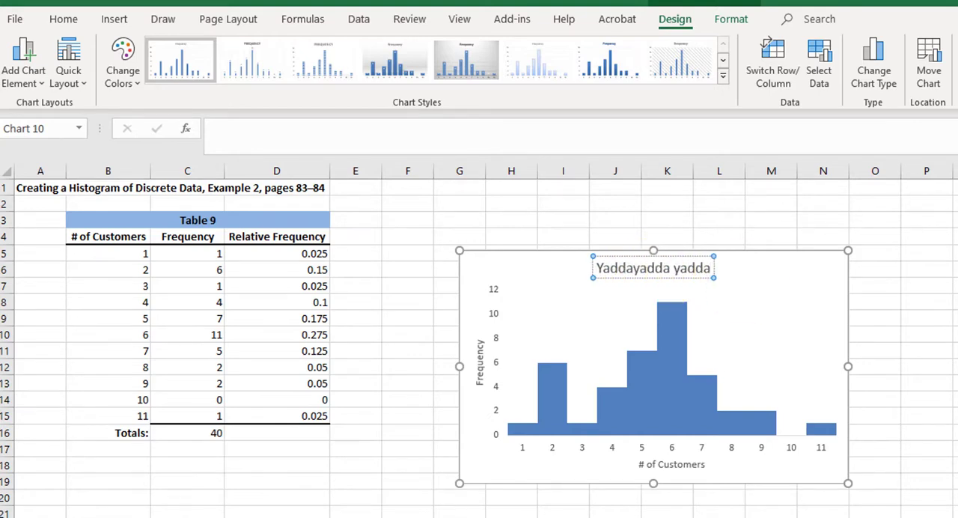
click(955, 366)
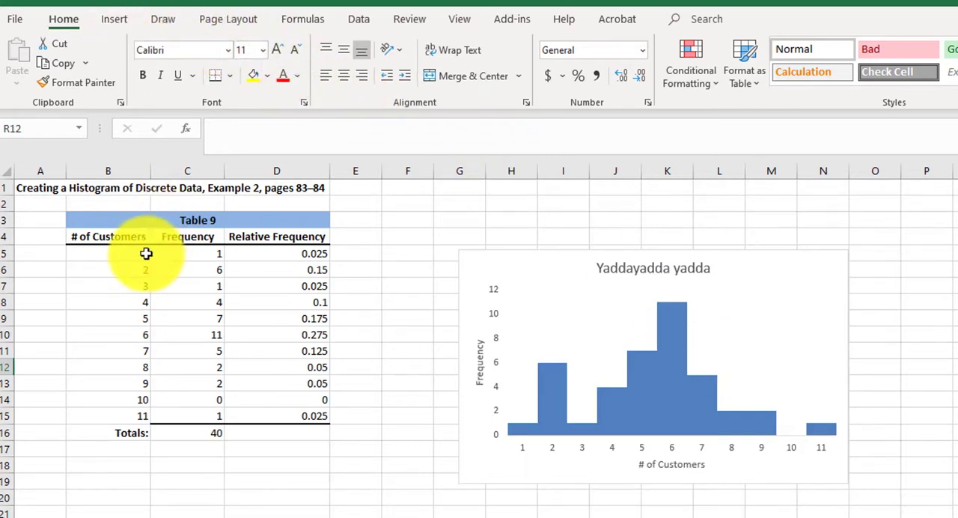
Examine the recommended chart types for the Table 9 data in B5:C15, without inserting one.
drag(146, 254, 194, 415)
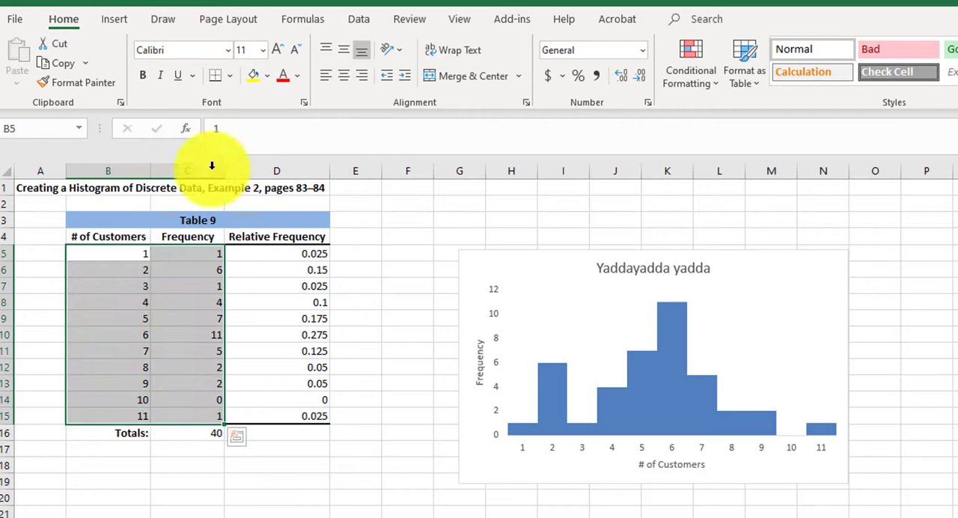
click(113, 19)
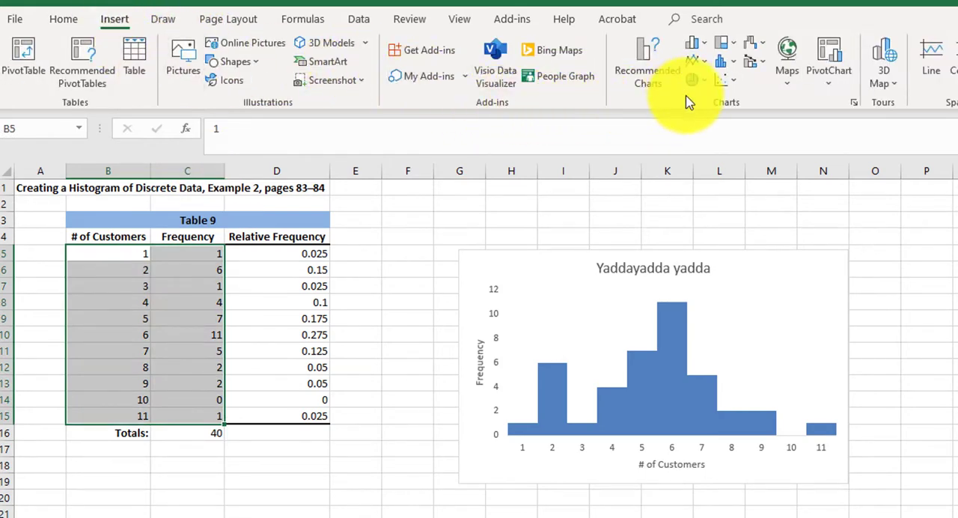
click(671, 74)
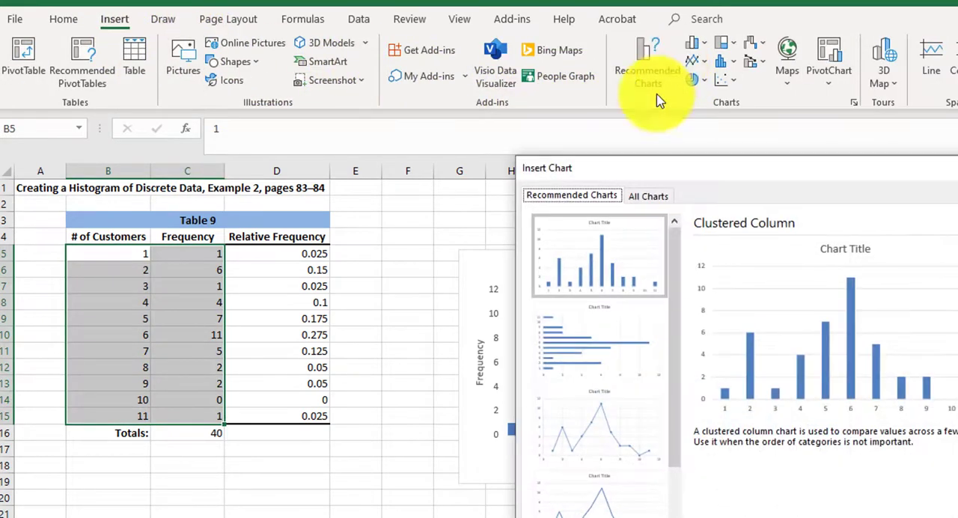
scroll(610, 380, down, 5)
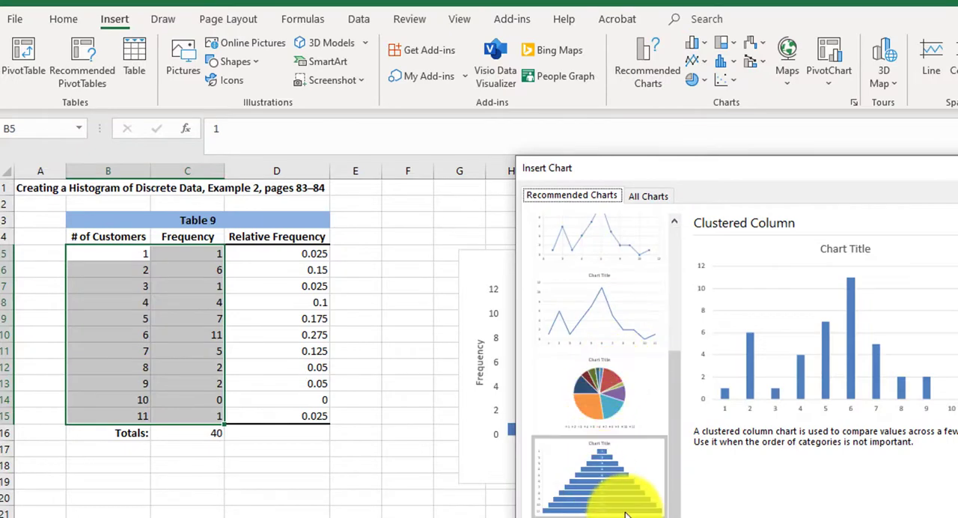
scroll(627, 512, up, 5)
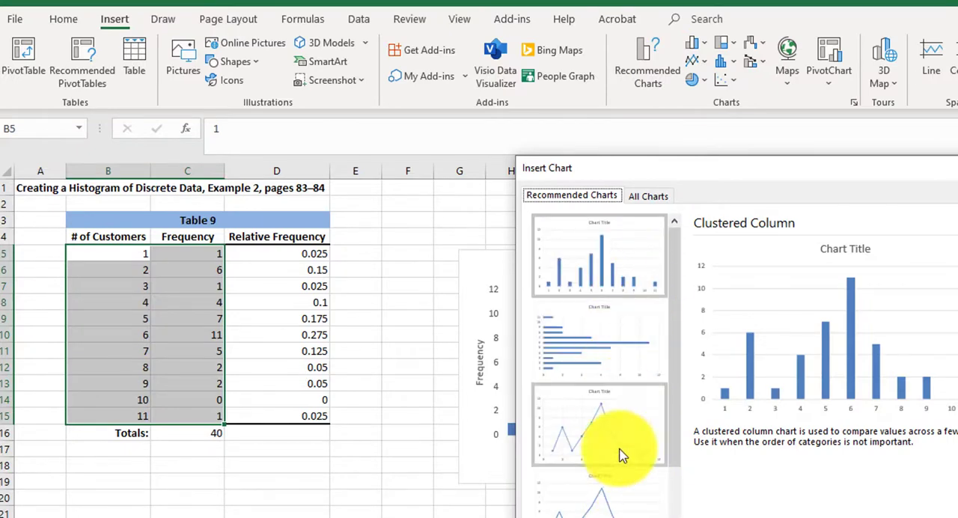
scroll(620, 453, down, 4)
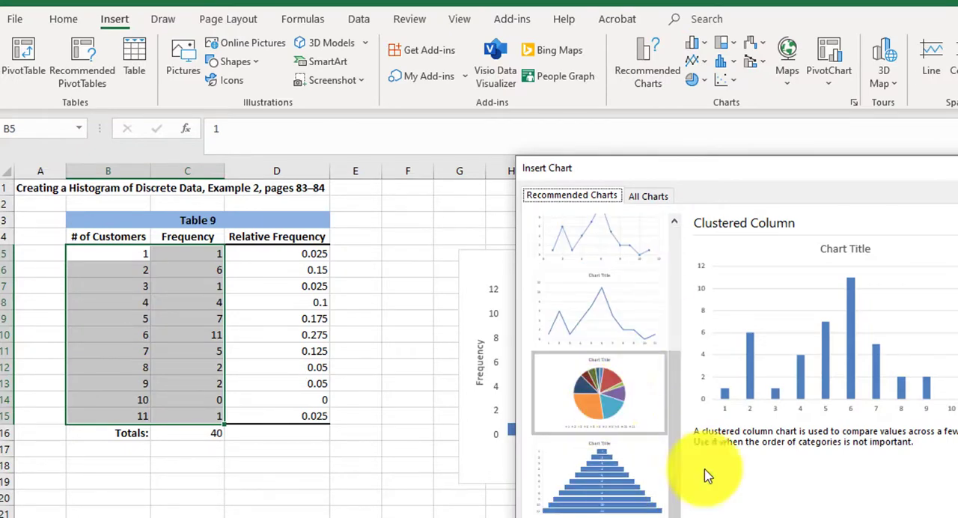
key(Escape)
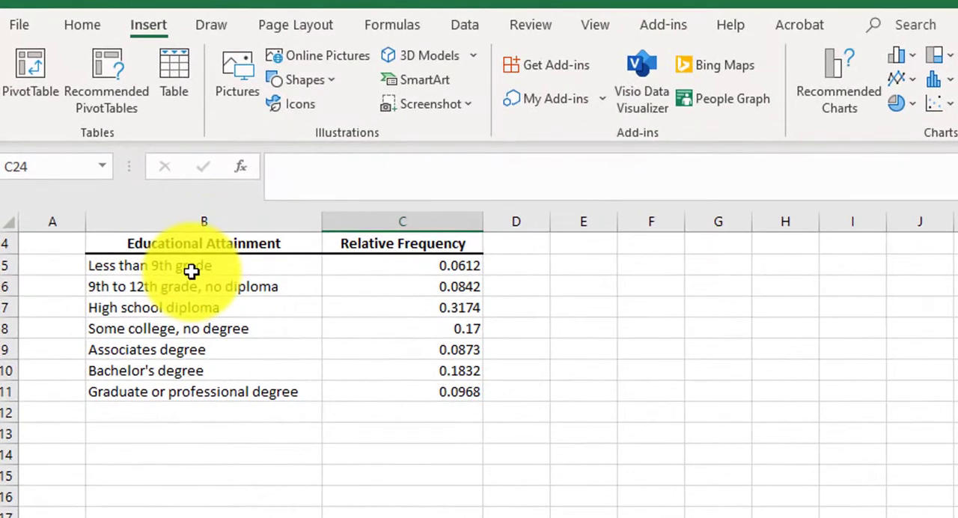
Insert the recommended Pie chart from the Educational Attainment categories and relative frequencies in B5:C11.
click(143, 268)
drag(143, 267, 374, 394)
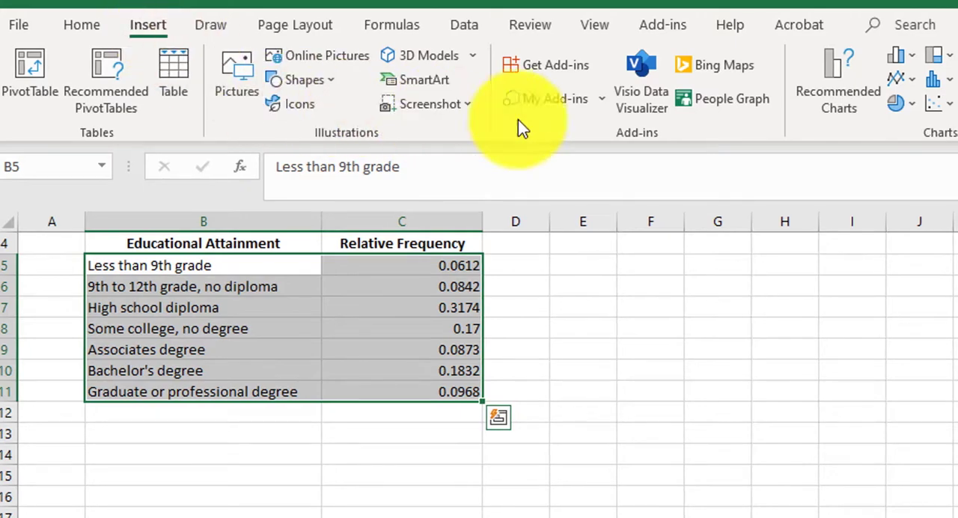
click(826, 94)
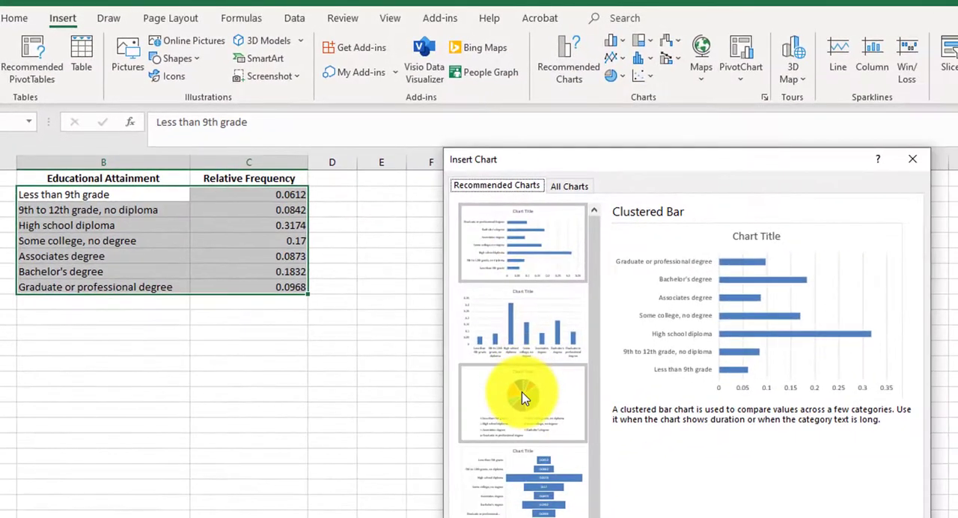
click(524, 396)
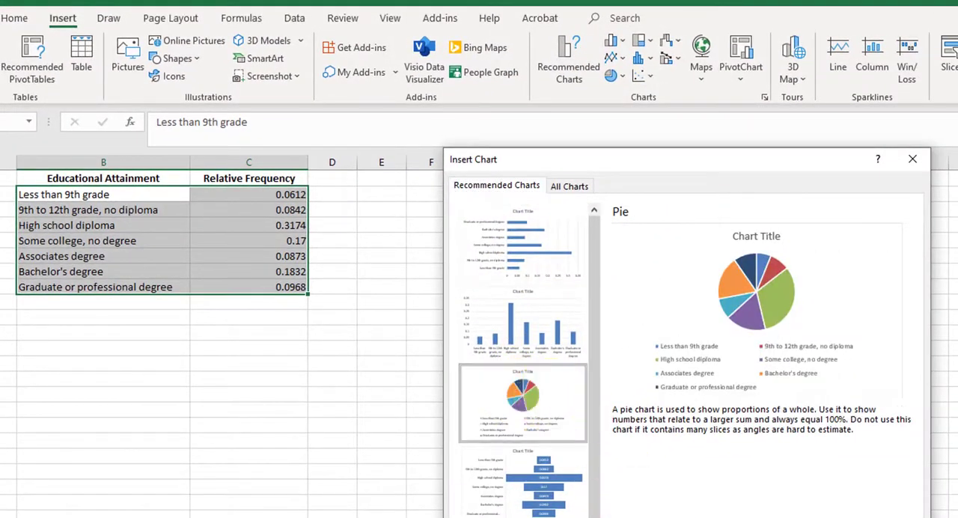
key(Return)
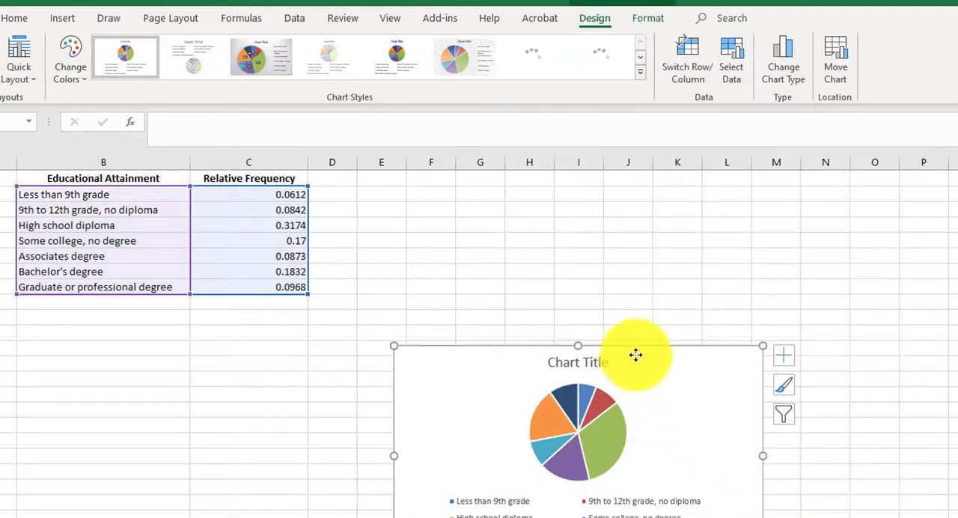
Move the pie chart up beside the Educational Attainment table and enlarge it to span about columns E to P.
drag(636, 352, 603, 205)
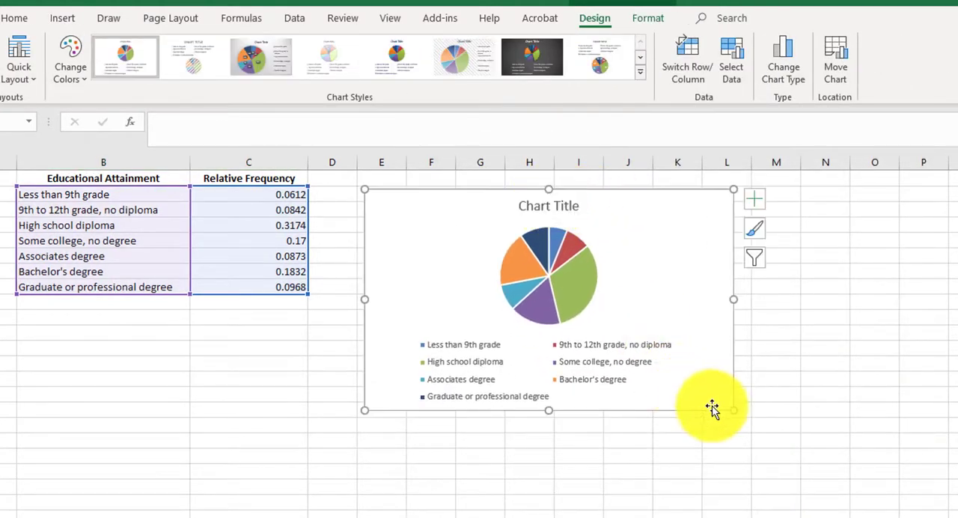
drag(735, 417, 957, 517)
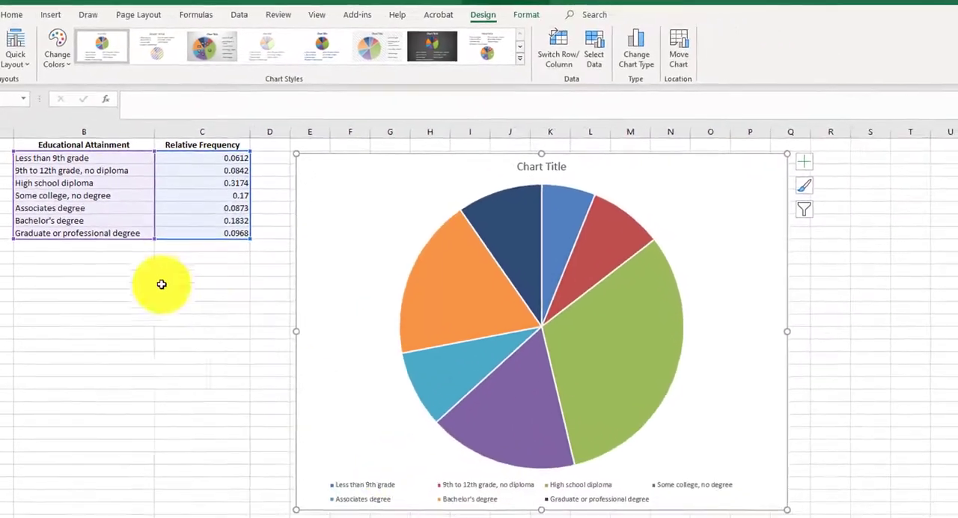
click(73, 171)
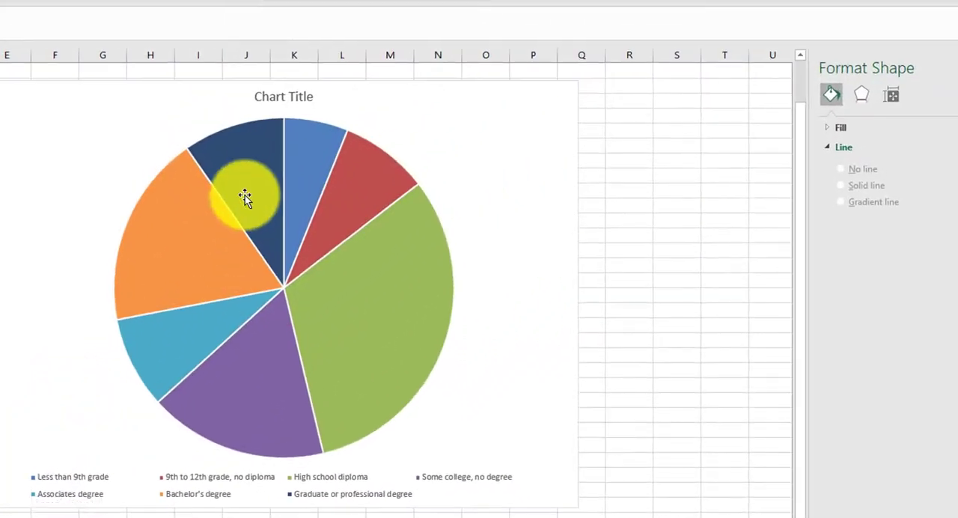
mouse_move(240, 164)
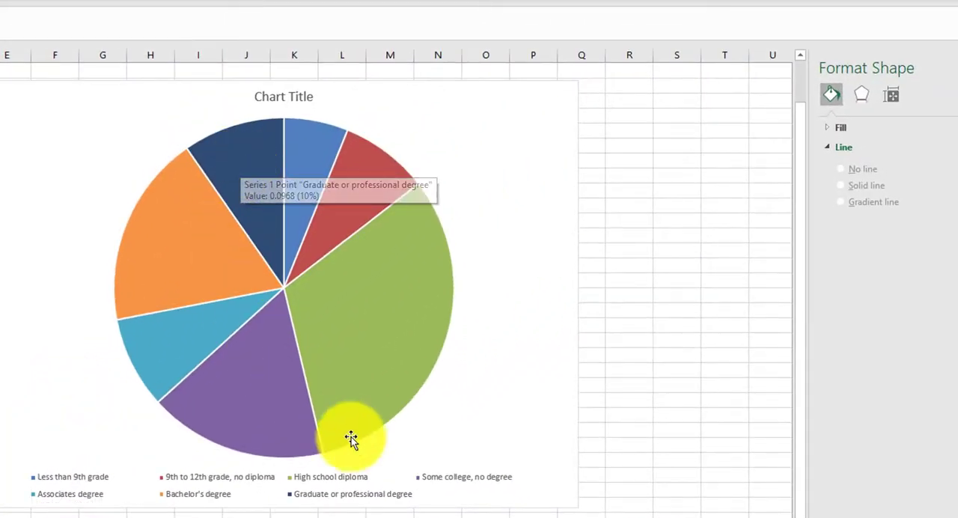